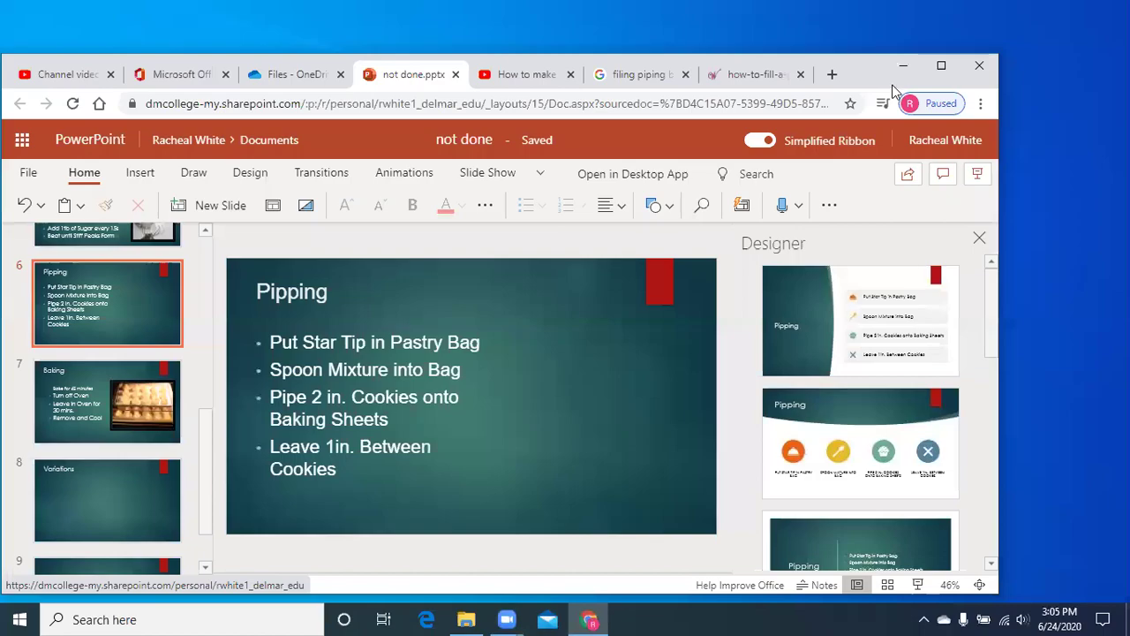
Open the Whipped Bakeshop piping bag filling photo from the Google image results in its own browser tab
{"action": "left_click", "coordinate": [800, 75]}
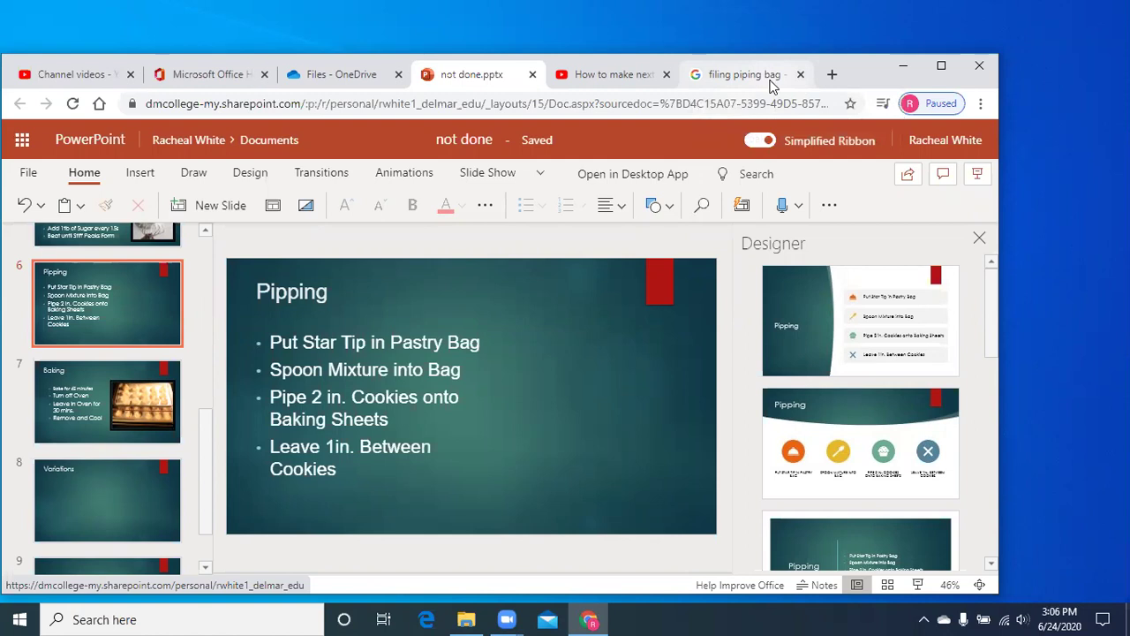
{"action": "left_click", "coordinate": [771, 82]}
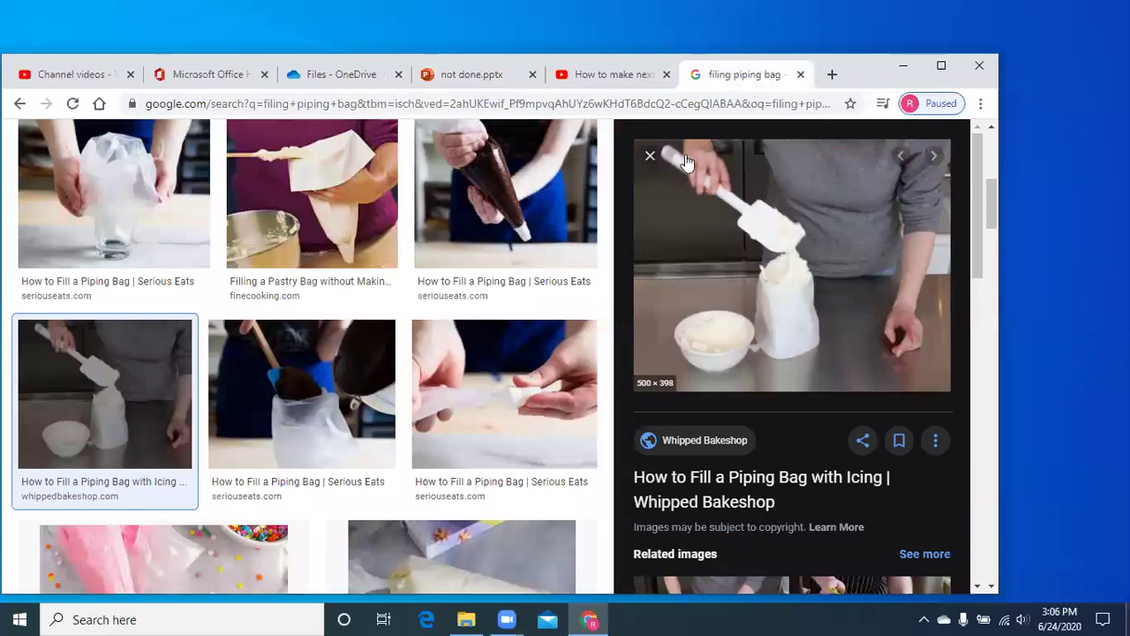
{"action": "left_click", "coordinate": [650, 157]}
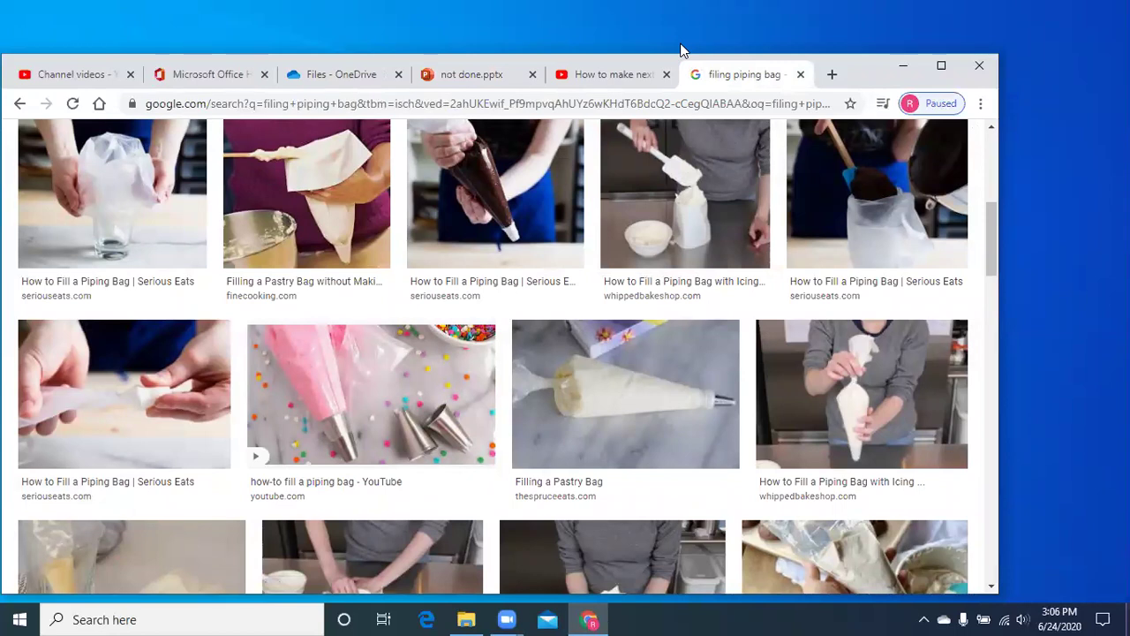
{"action": "left_click", "coordinate": [694, 184]}
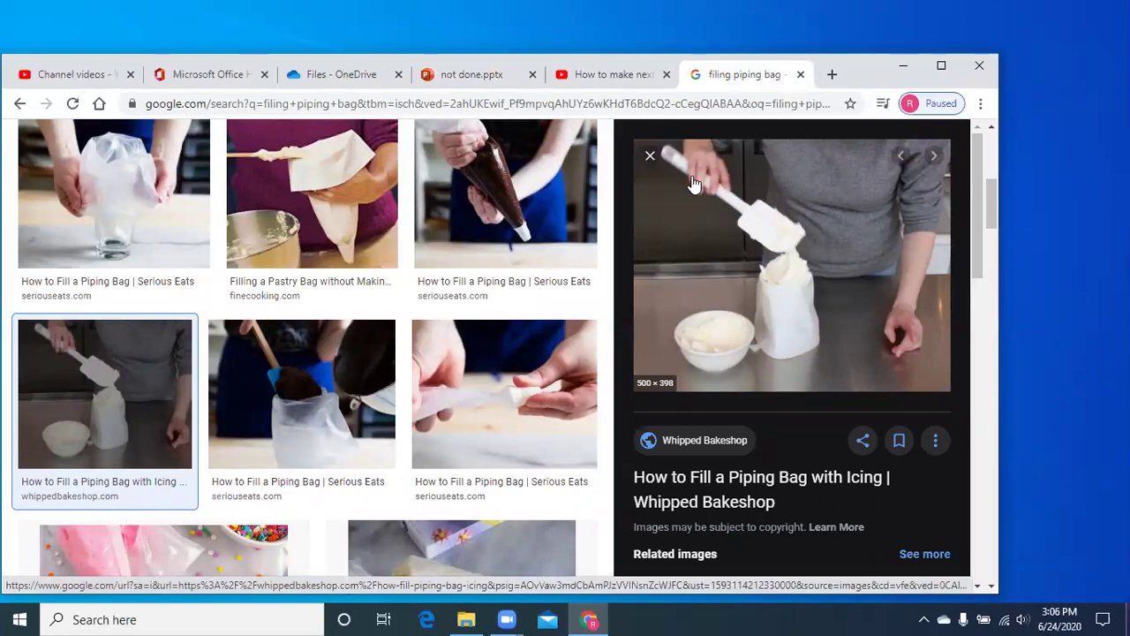
{"action": "right_click", "coordinate": [694, 184]}
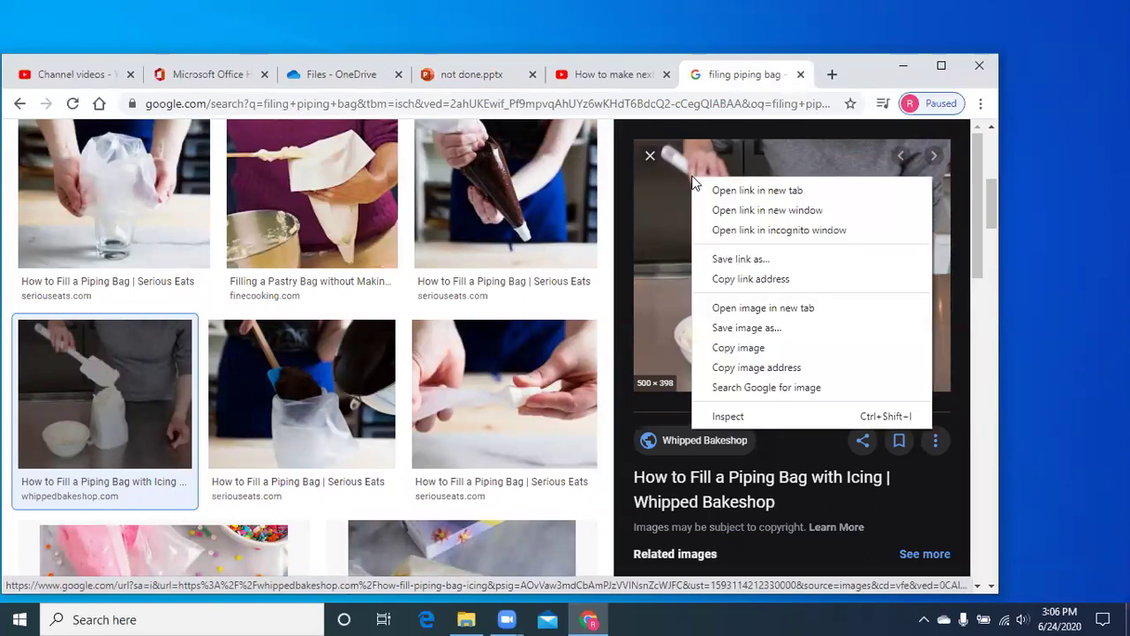
{"action": "left_click", "coordinate": [774, 308]}
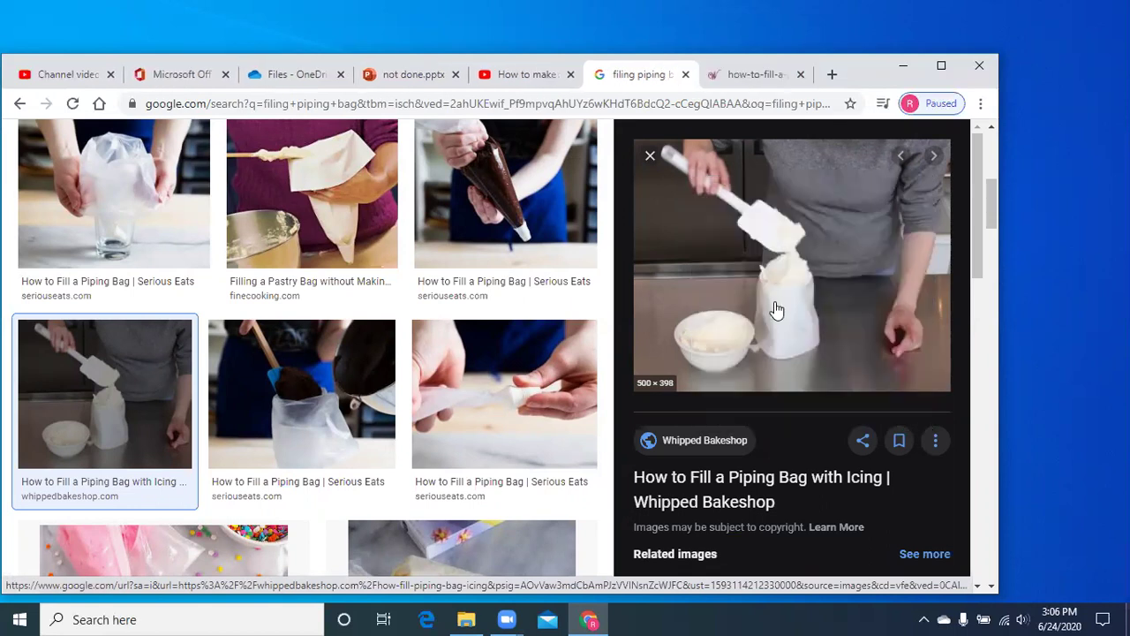
{"action": "left_click", "coordinate": [747, 76]}
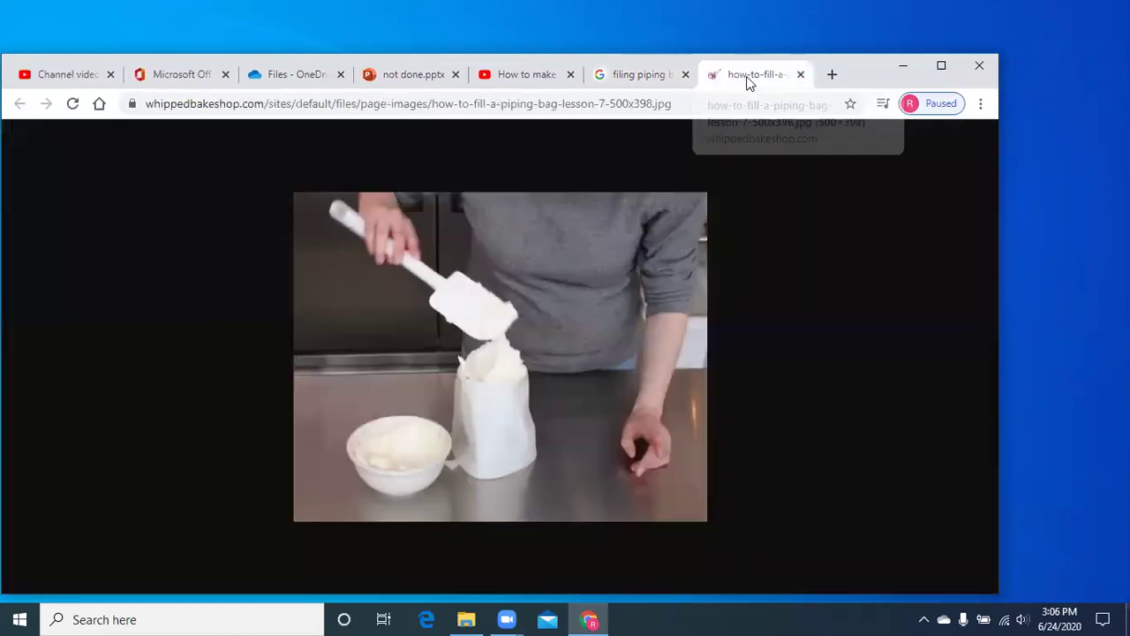
Copy the piping bag photo, paste it onto the Pipping slide in PowerPoint and place it beside the bullet list
{"action": "right_click", "coordinate": [704, 355]}
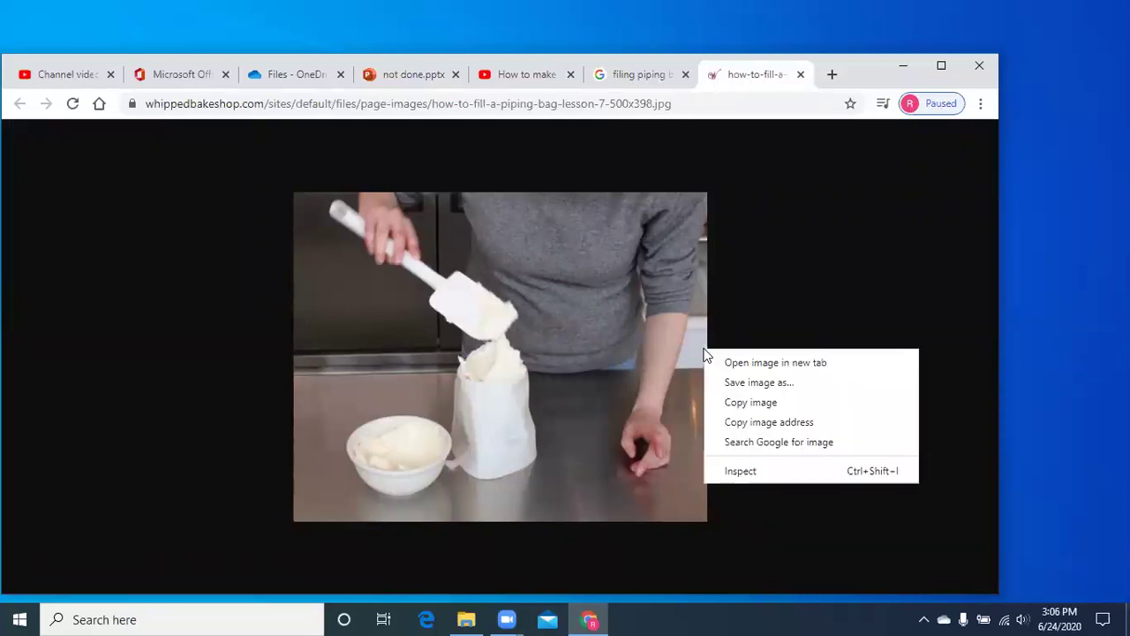
{"action": "left_click", "coordinate": [734, 402]}
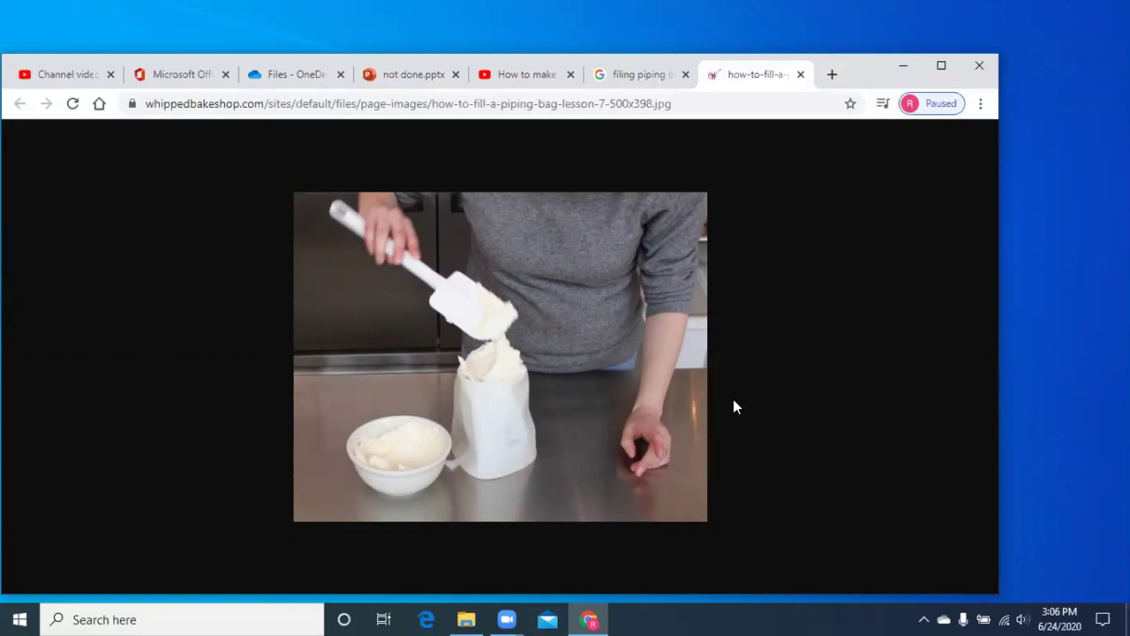
{"action": "left_click", "coordinate": [445, 78]}
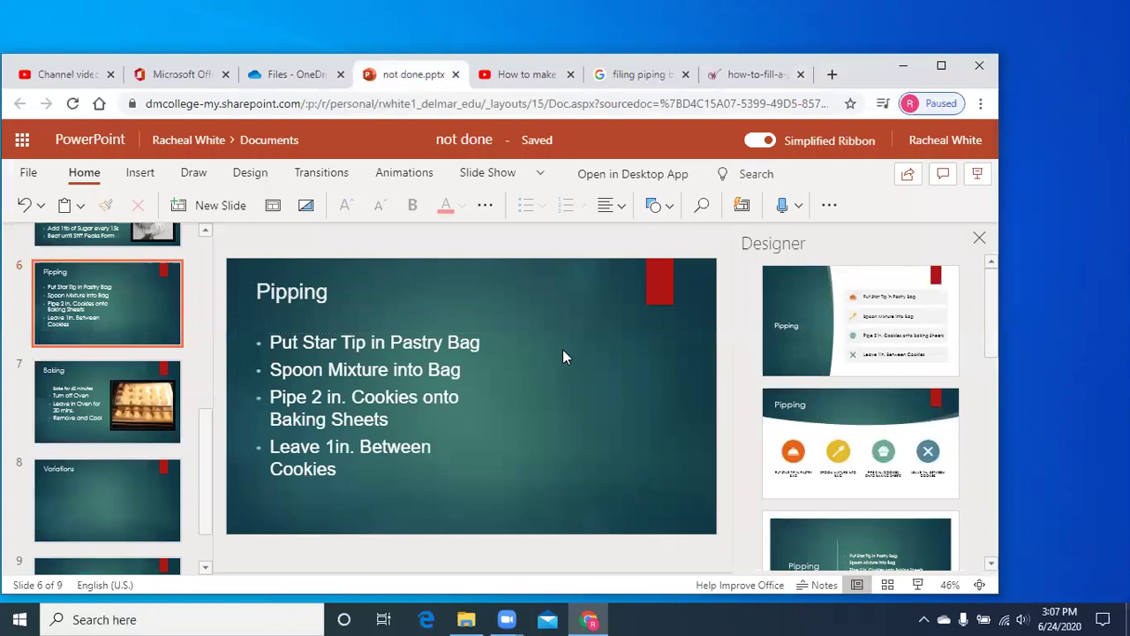
{"action": "key", "text": "ctrl+v"}
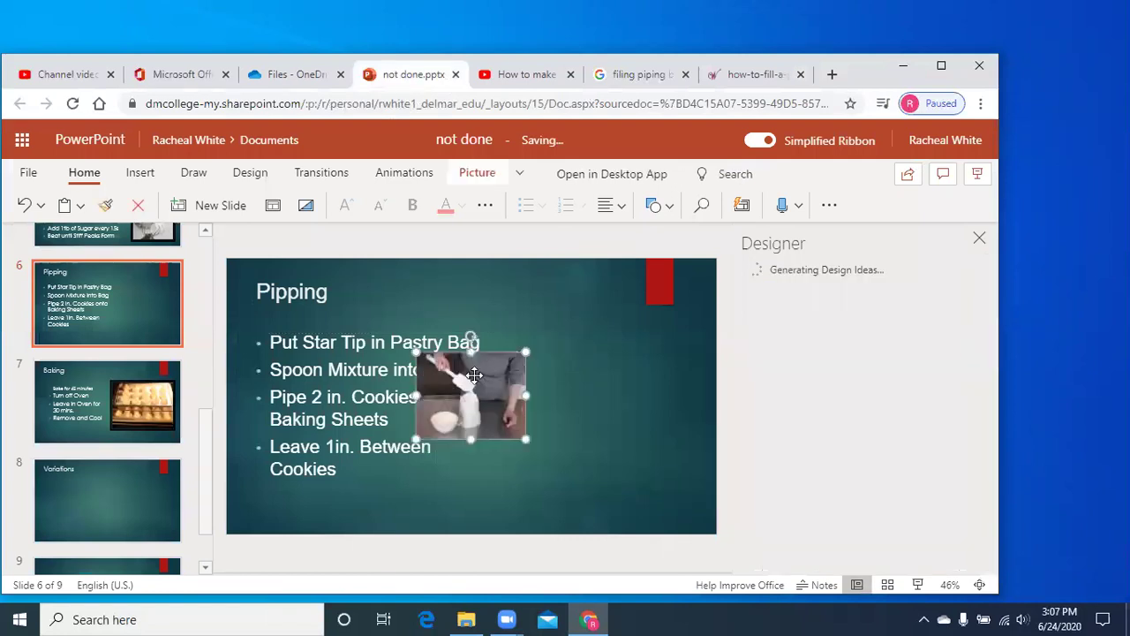
{"action": "left_click_drag", "start_coordinate": [474, 375], "coordinate": [576, 378]}
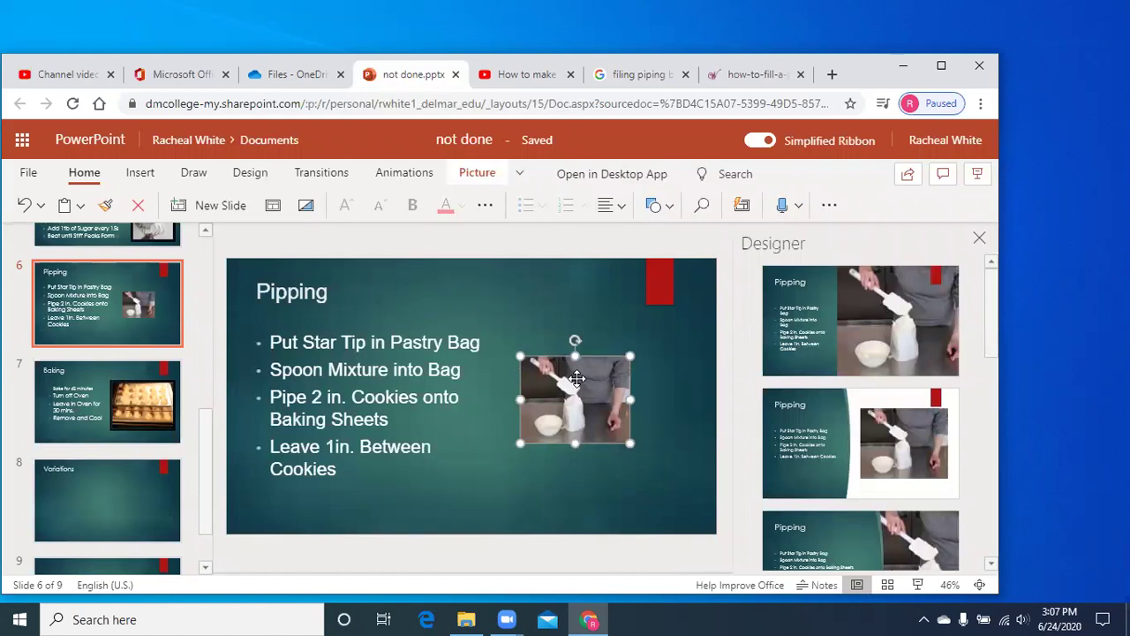
Apply the black double-frame picture style to the piping bag photo on the Pipping slide
{"action": "left_click", "coordinate": [475, 173]}
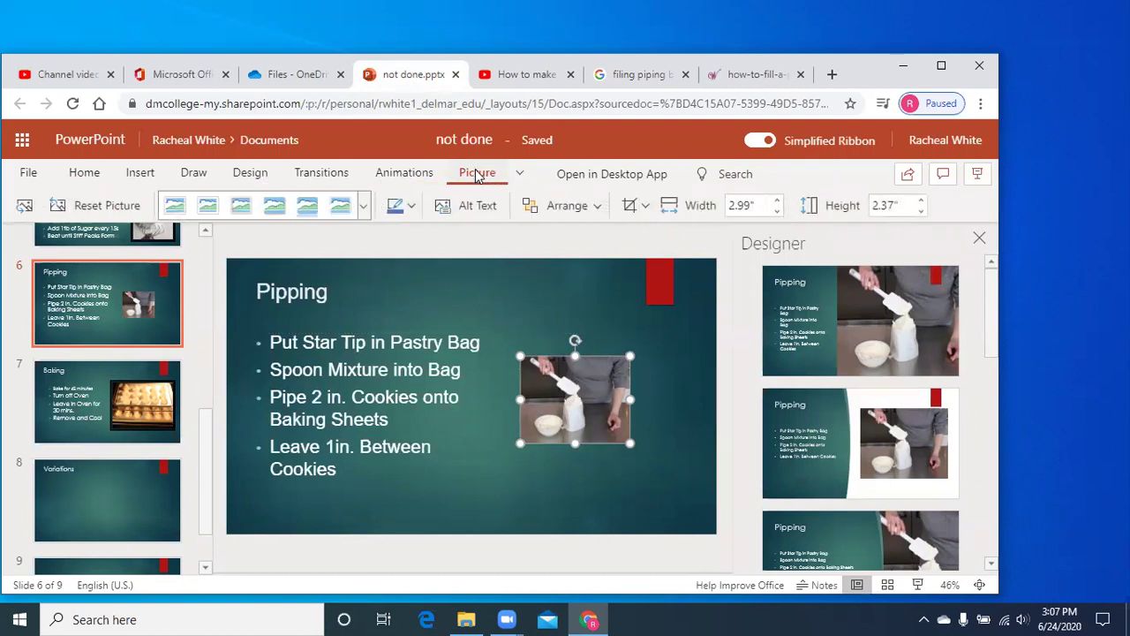
{"action": "left_click", "coordinate": [363, 208]}
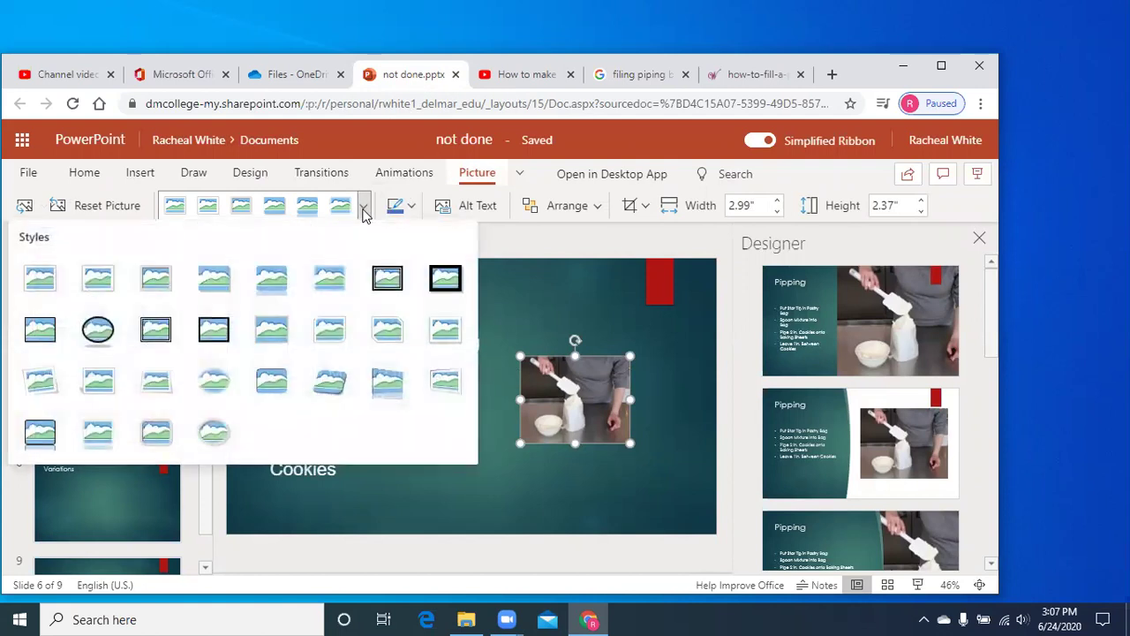
{"action": "left_click", "coordinate": [391, 280]}
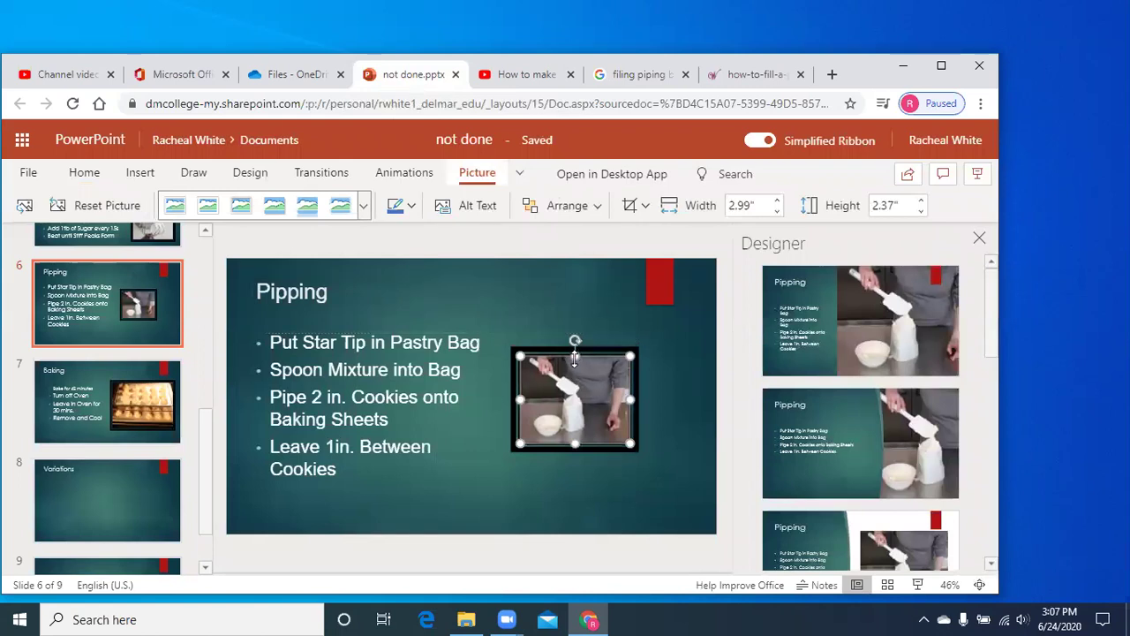
Enlarge the piping bag photo to about 3.93" wide and 4.20" high beside the bullet list
{"action": "left_click_drag", "start_coordinate": [575, 357], "coordinate": [572, 327]}
{"action": "left_click_drag", "start_coordinate": [630, 383], "coordinate": [661, 378]}
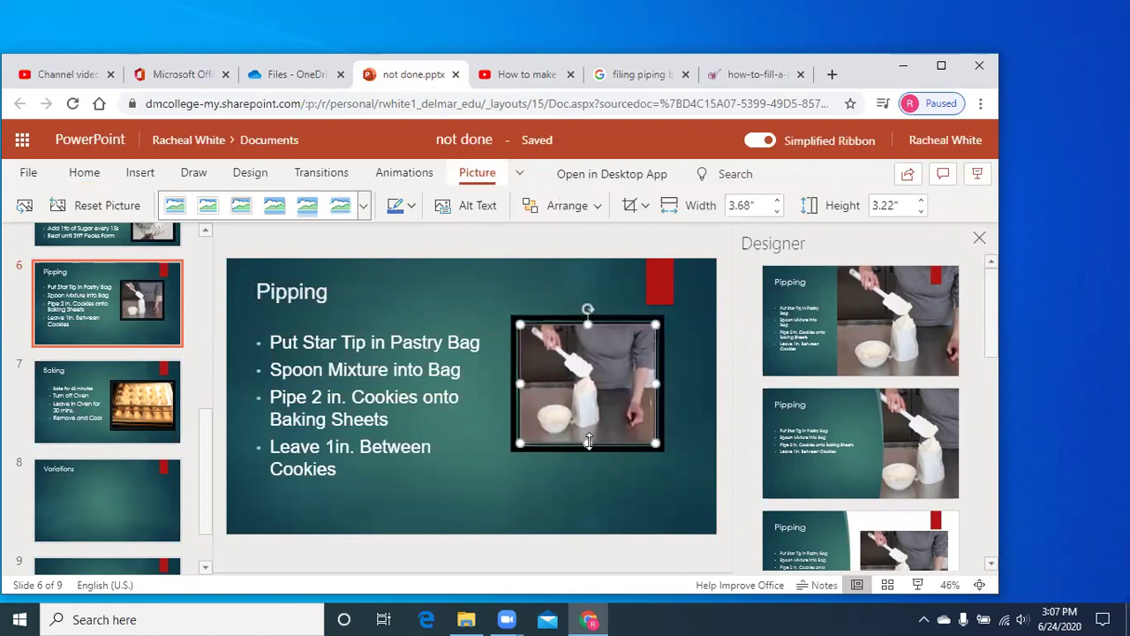
{"action": "left_click_drag", "start_coordinate": [588, 442], "coordinate": [588, 479]}
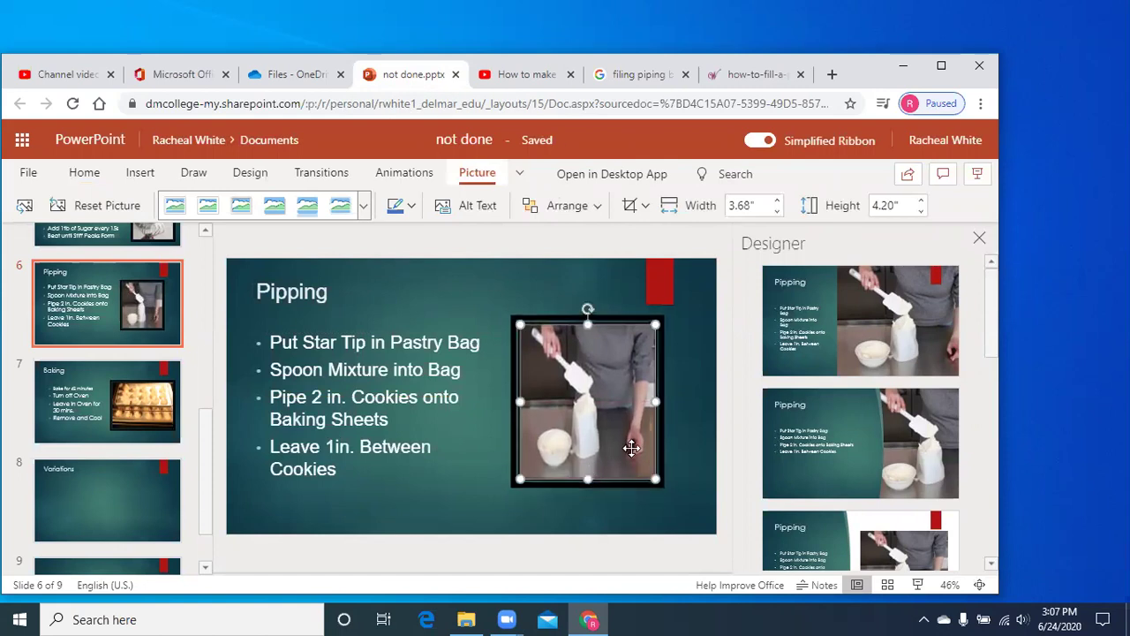
{"action": "left_click_drag", "start_coordinate": [654, 401], "coordinate": [665, 402]}
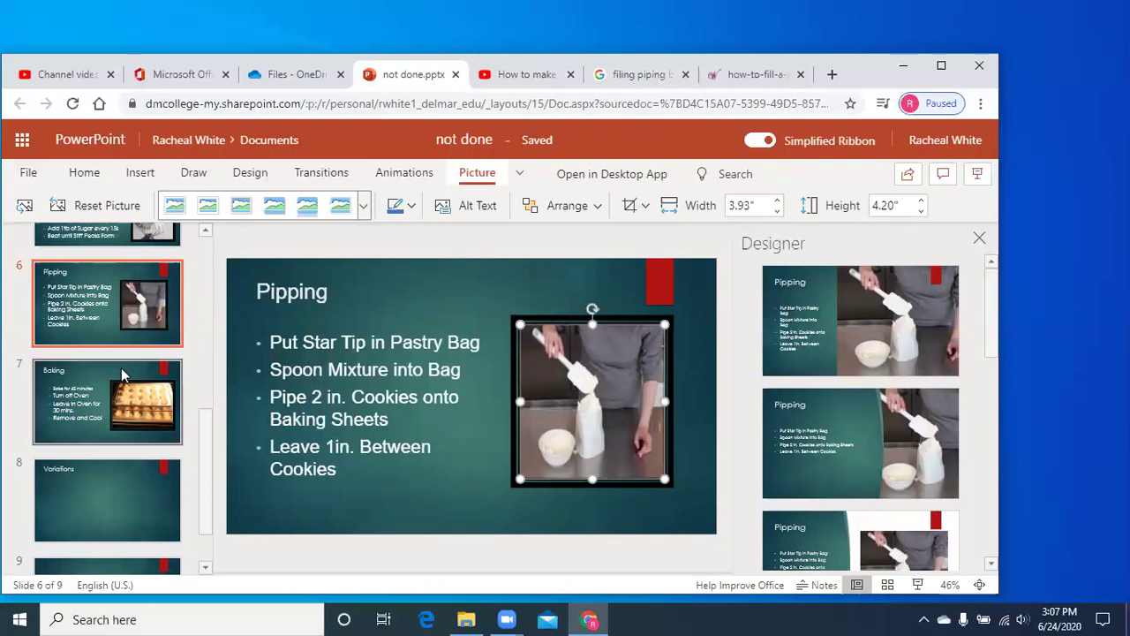
On the Baking slide, set the font size of the "Bake for 45 minutes" bullet to 36
{"action": "left_click", "coordinate": [89, 371]}
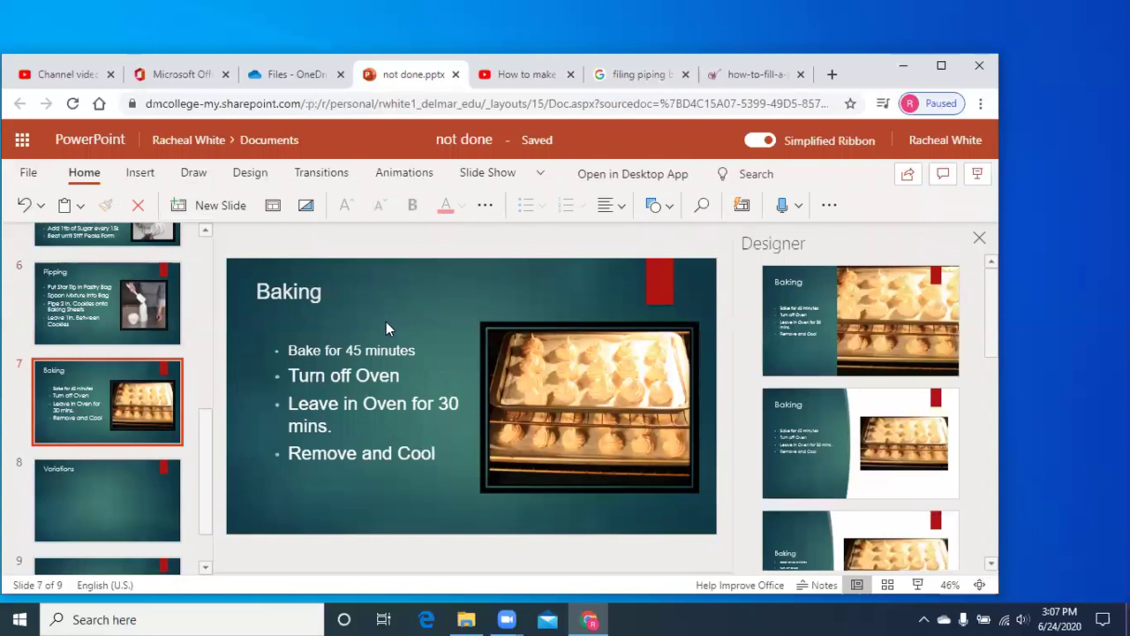
{"action": "left_click", "coordinate": [425, 355]}
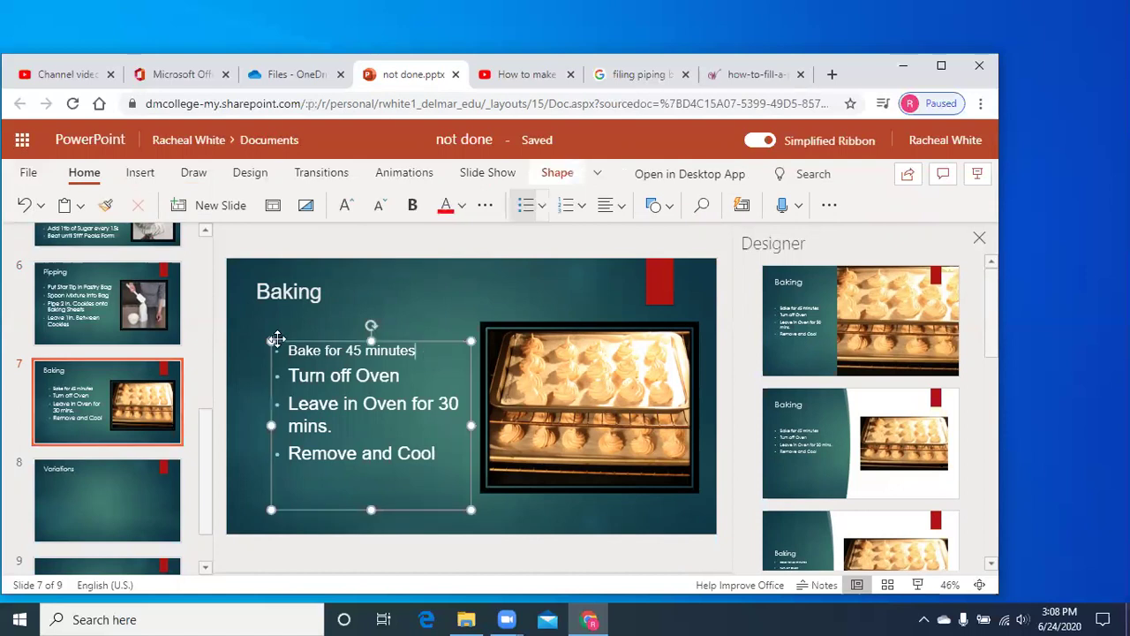
{"action": "left_click_drag", "start_coordinate": [289, 350], "coordinate": [422, 351]}
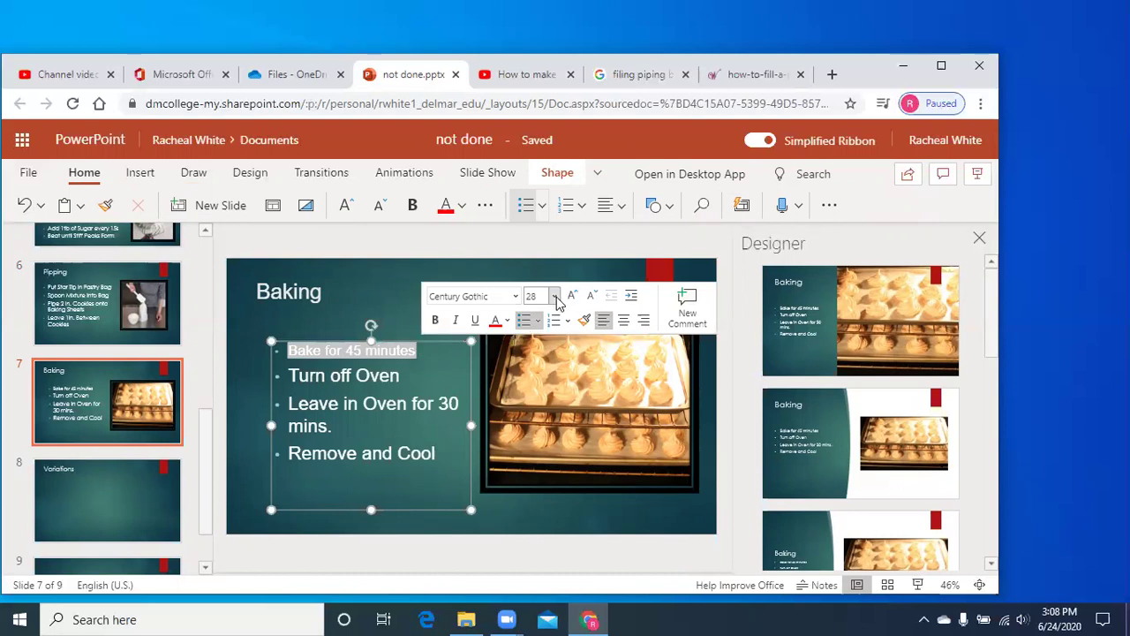
{"action": "left_click", "coordinate": [554, 296]}
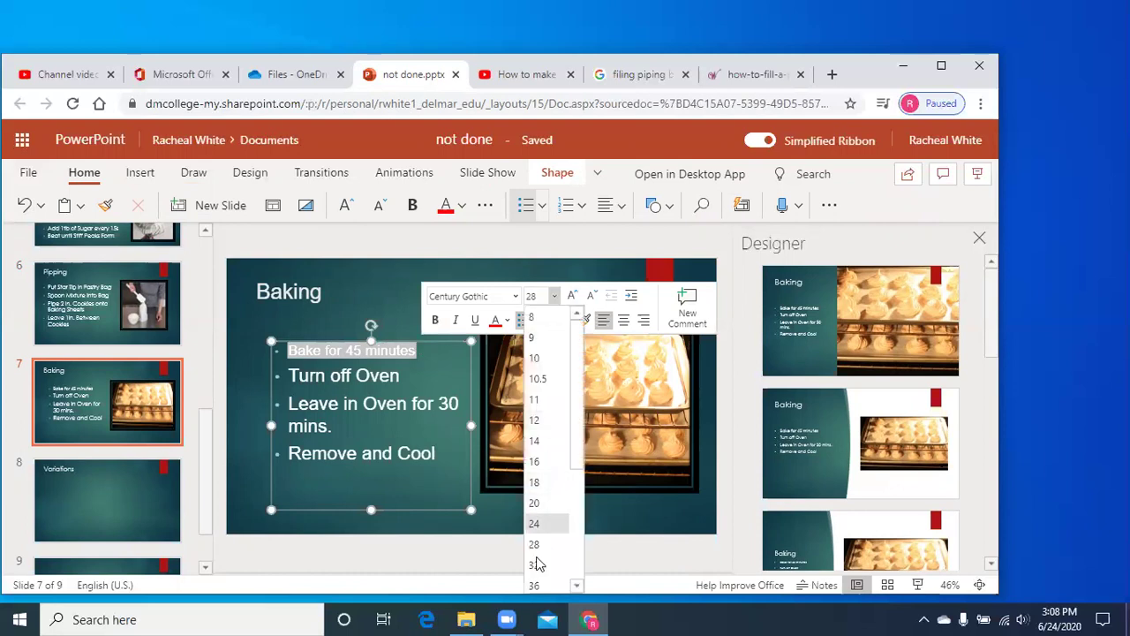
{"action": "left_click", "coordinate": [535, 583]}
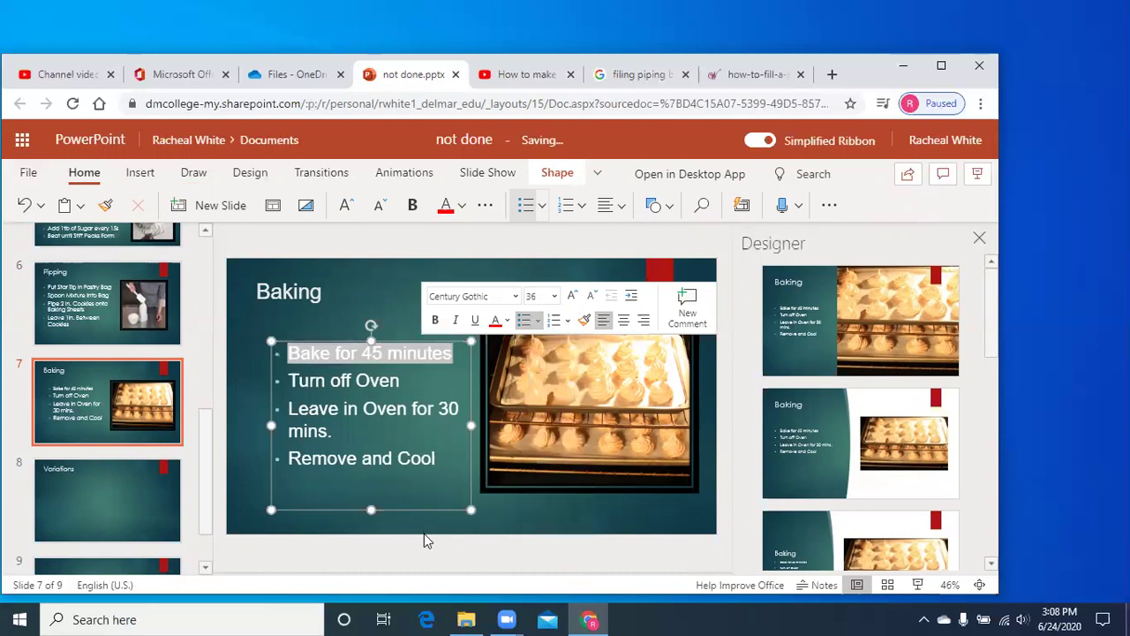
{"action": "left_click", "coordinate": [420, 483]}
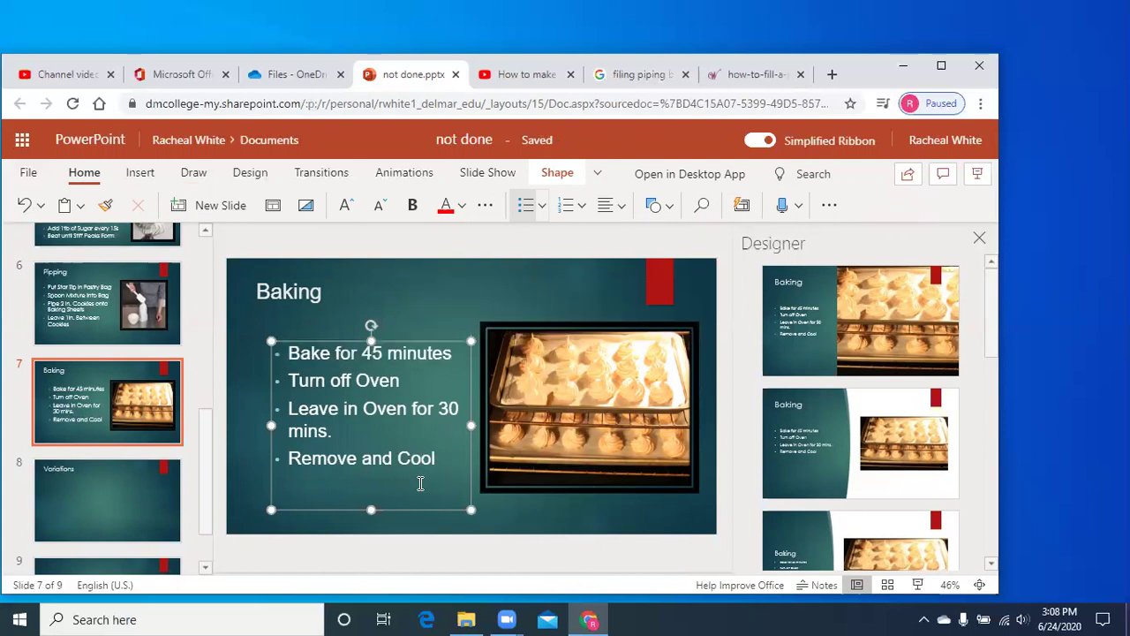
Copy the web address of the YouTube video "How to make next level rainbow meringues" and paste it into the Variations slide's body text
{"action": "left_click", "coordinate": [137, 495]}
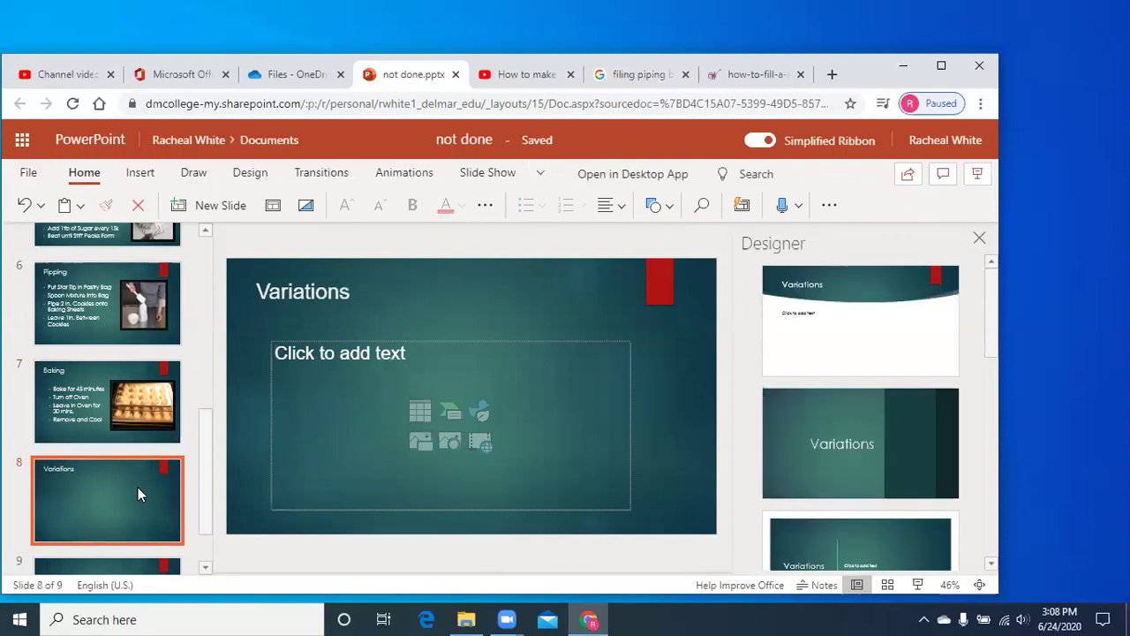
{"action": "left_click", "coordinate": [324, 442]}
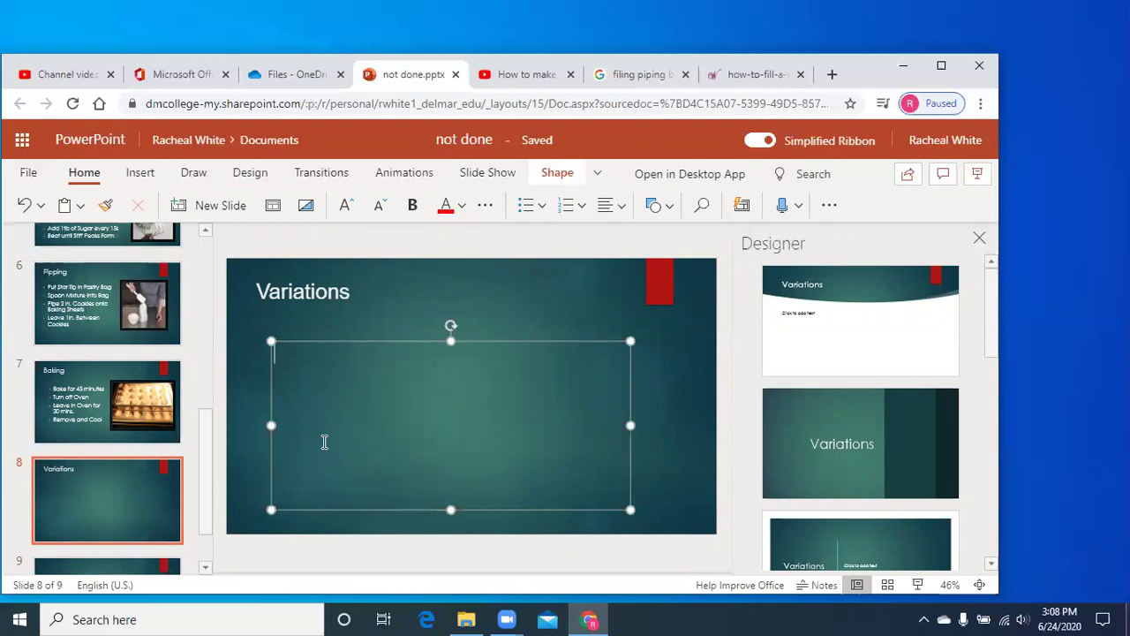
{"action": "left_click", "coordinate": [542, 77]}
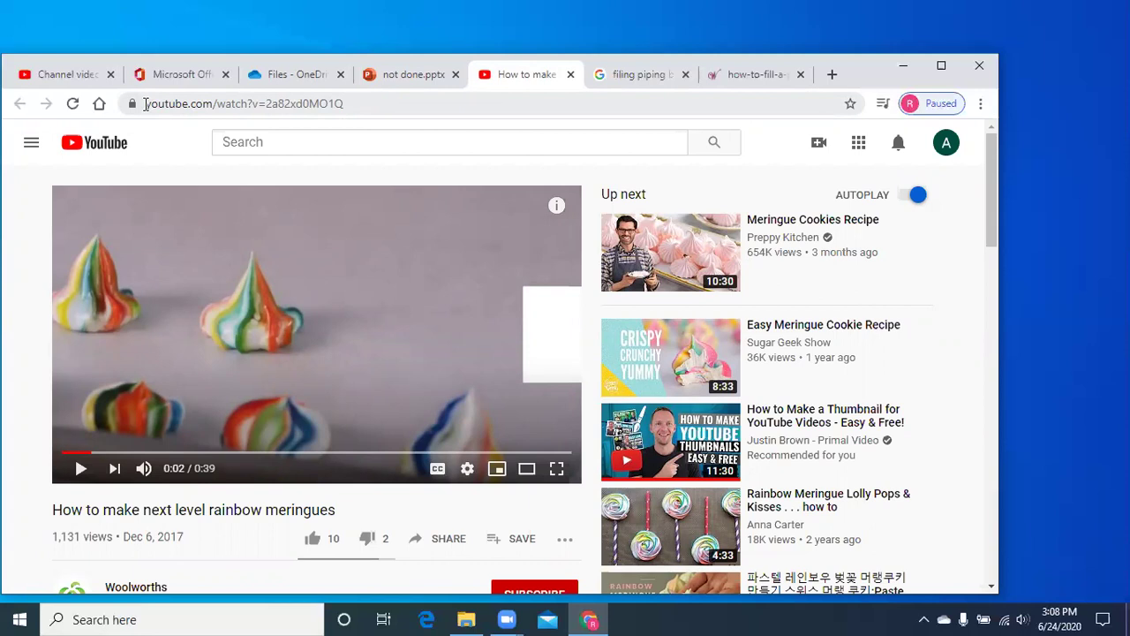
{"action": "left_click_drag", "start_coordinate": [146, 104], "coordinate": [340, 108]}
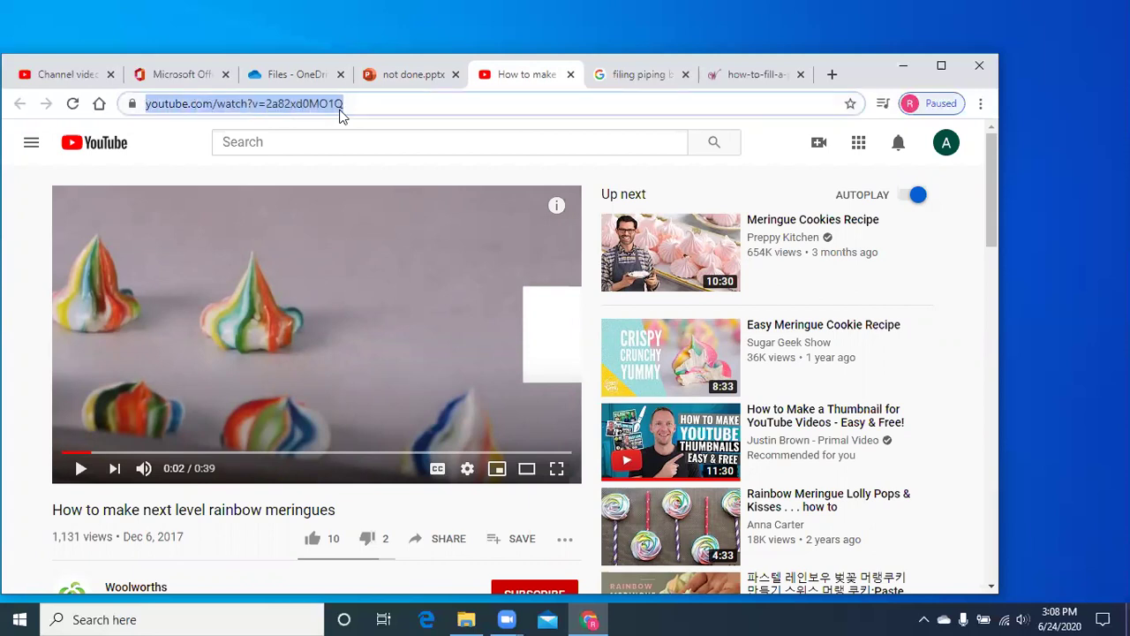
{"action": "right_click", "coordinate": [335, 107]}
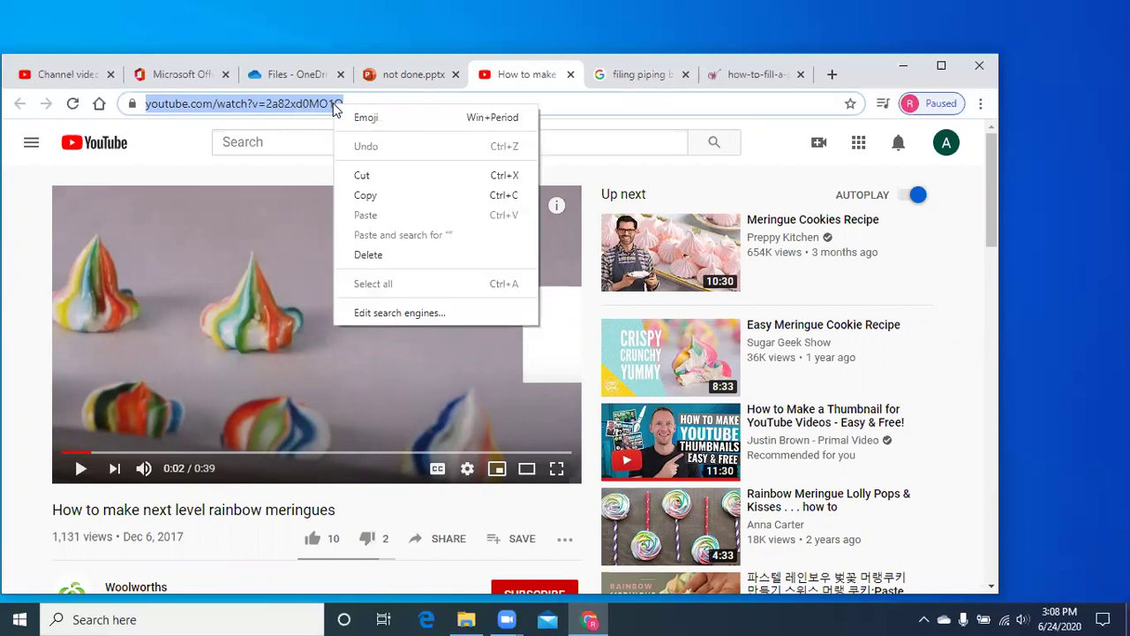
{"action": "left_click", "coordinate": [365, 195]}
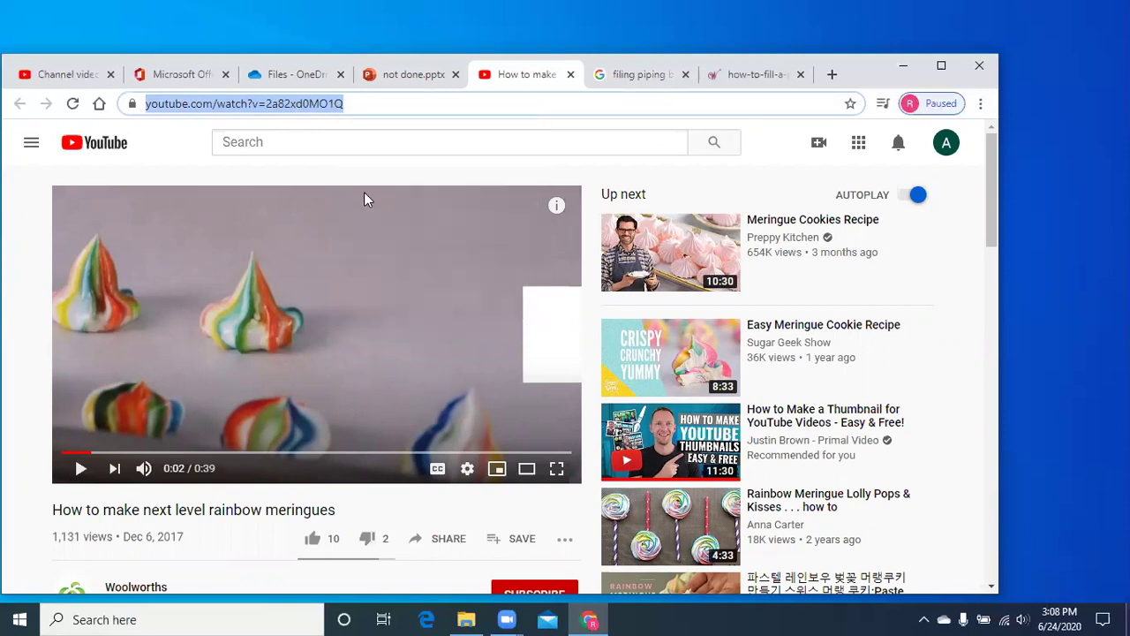
{"action": "left_click", "coordinate": [416, 83]}
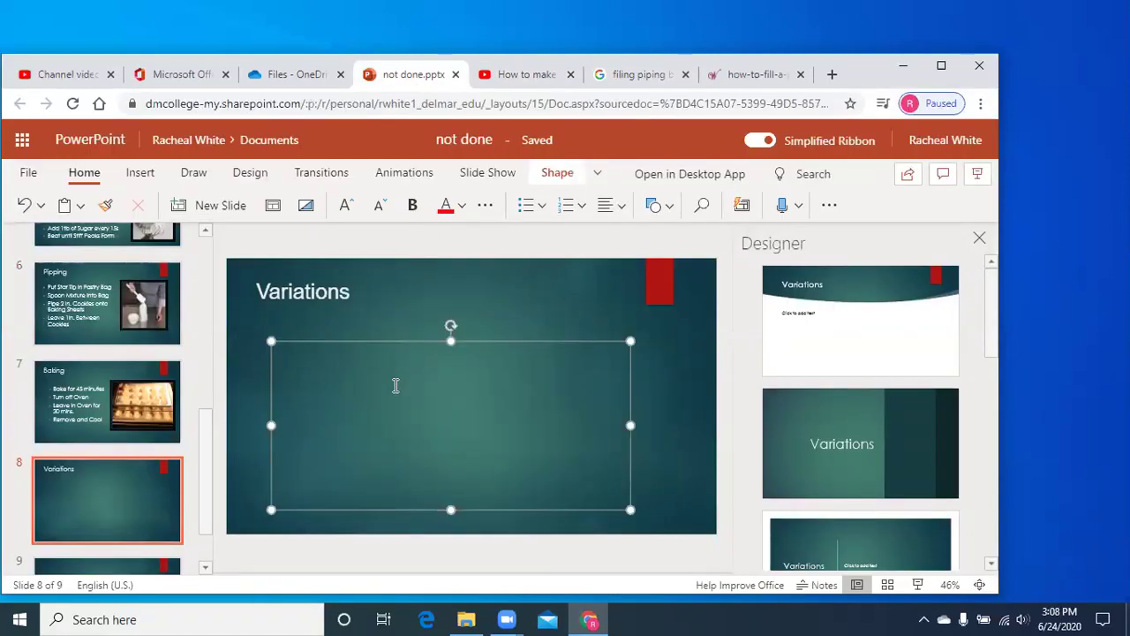
{"action": "key", "text": "ctrl+v"}
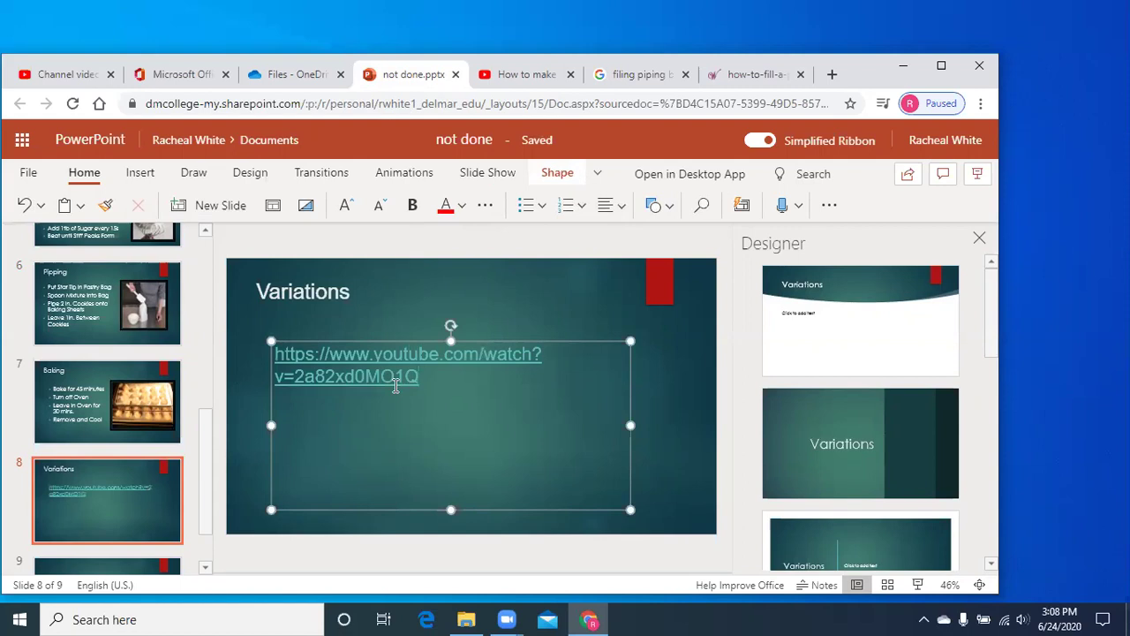
{"action": "left_click", "coordinate": [239, 438]}
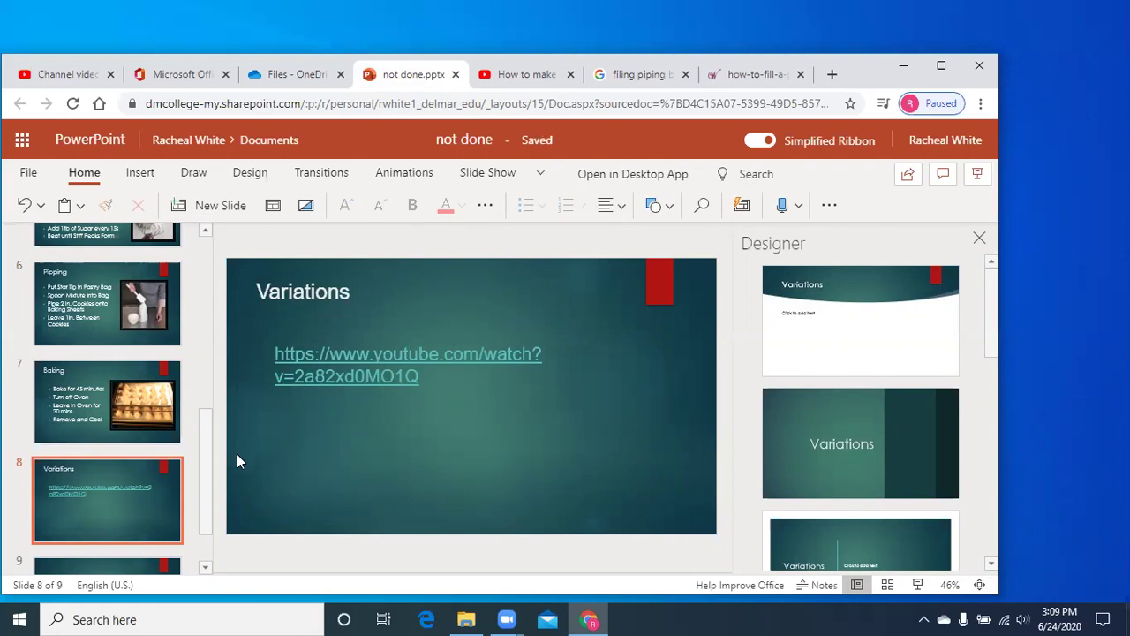
Open the blank slide 9 for editing
{"action": "left_click", "coordinate": [134, 566]}
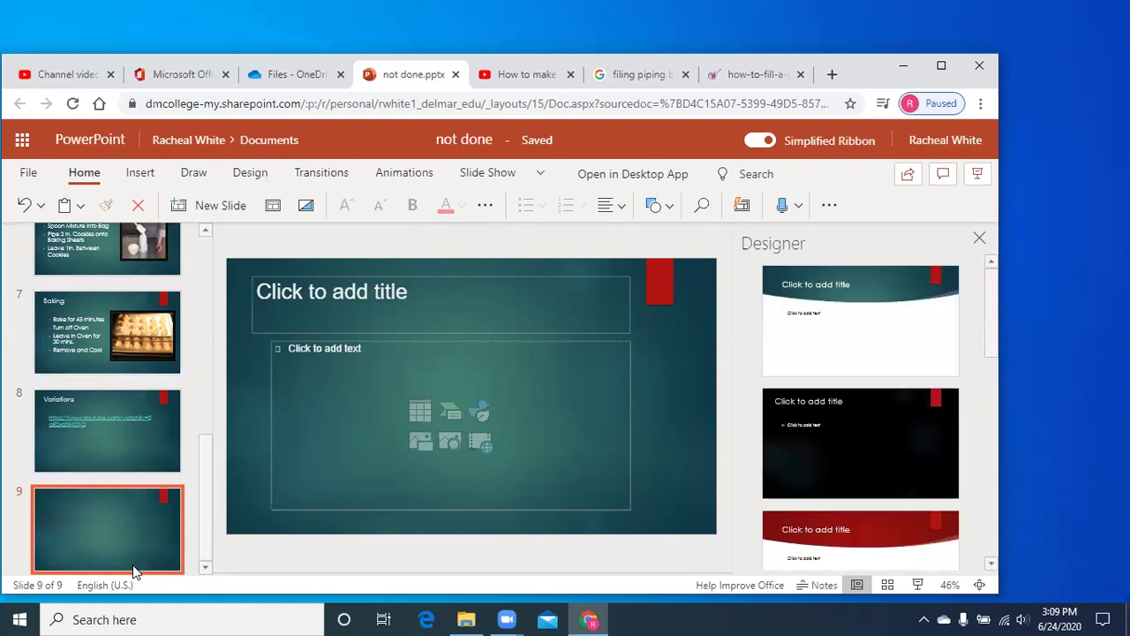